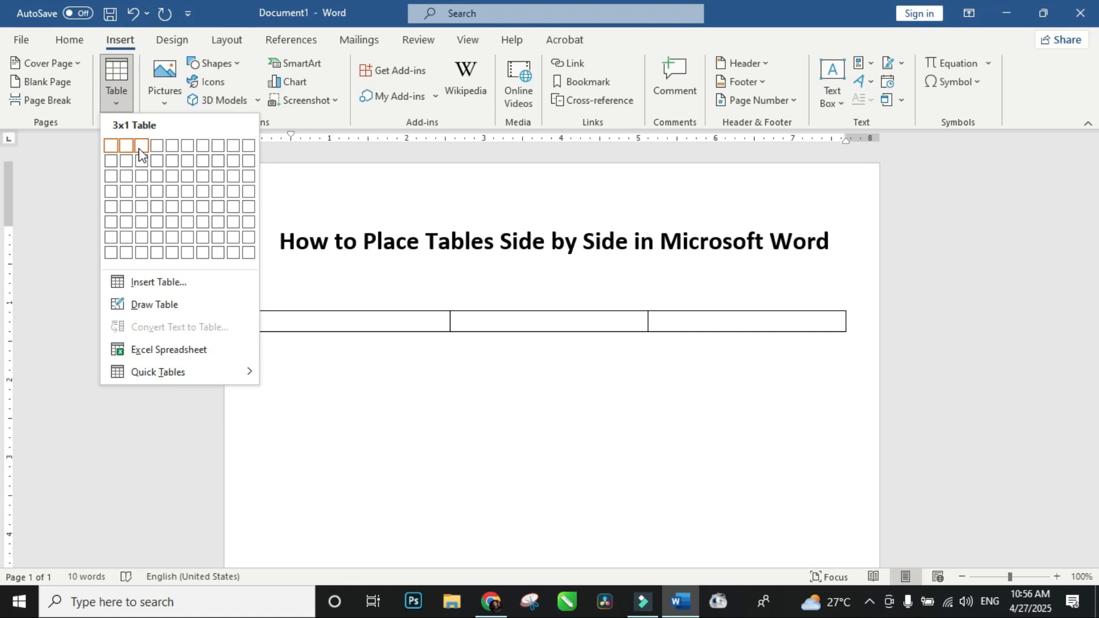
Step: Insert a table with three columns and one row below the title, labelling its cells Table 1, Table 2 and Table 3
left_click(139, 147)
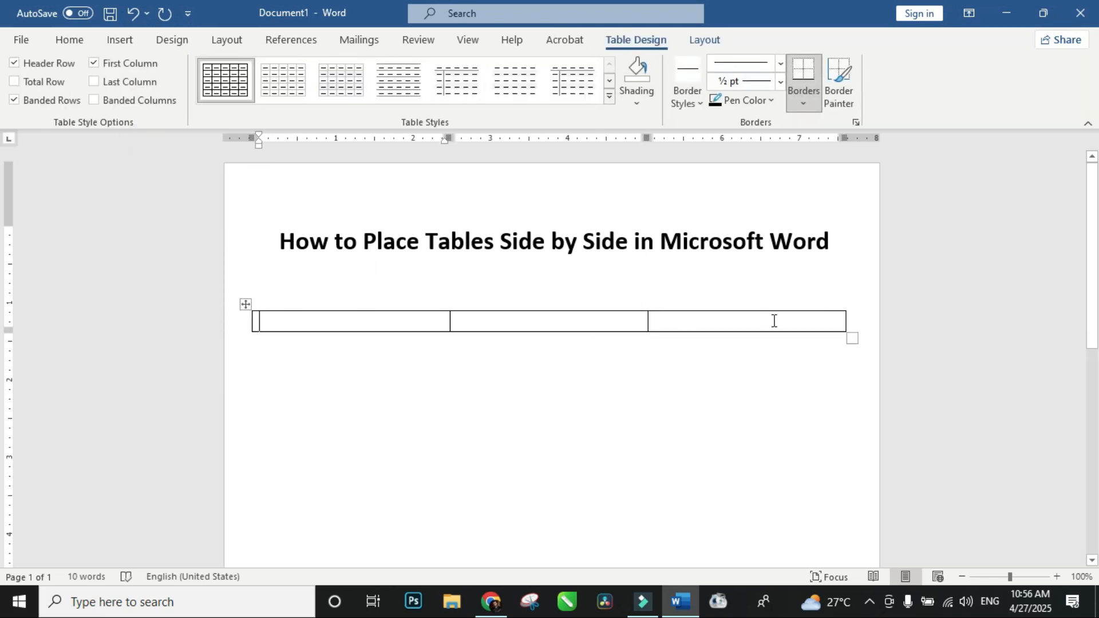
left_click(296, 319)
type("Table 1")
key("Tab")
type("Table")
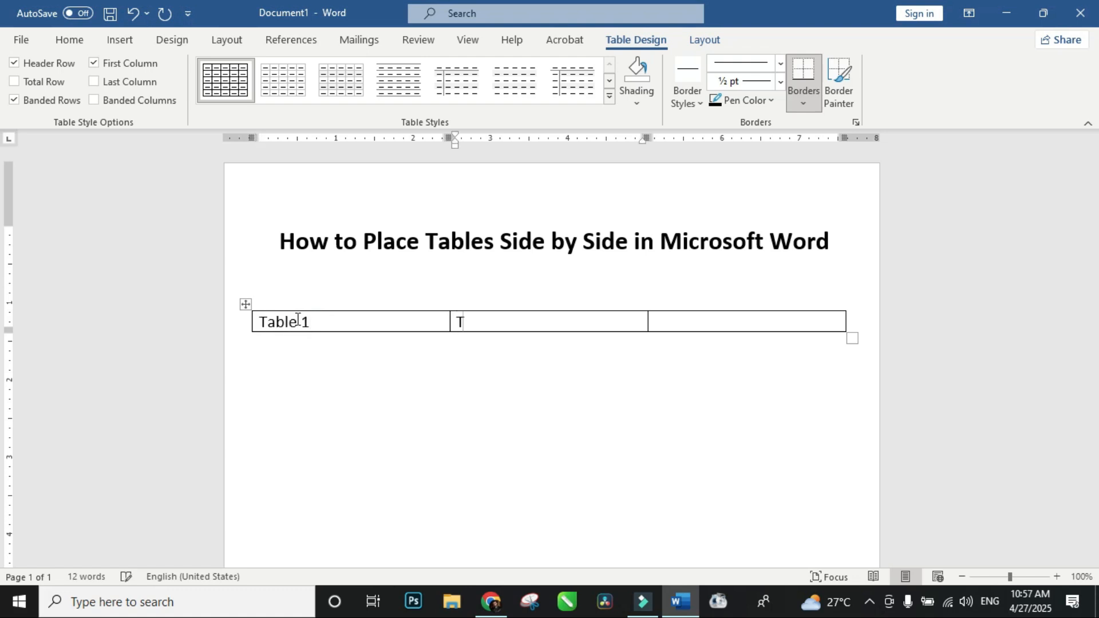
key("Tab")
type("Table 3")
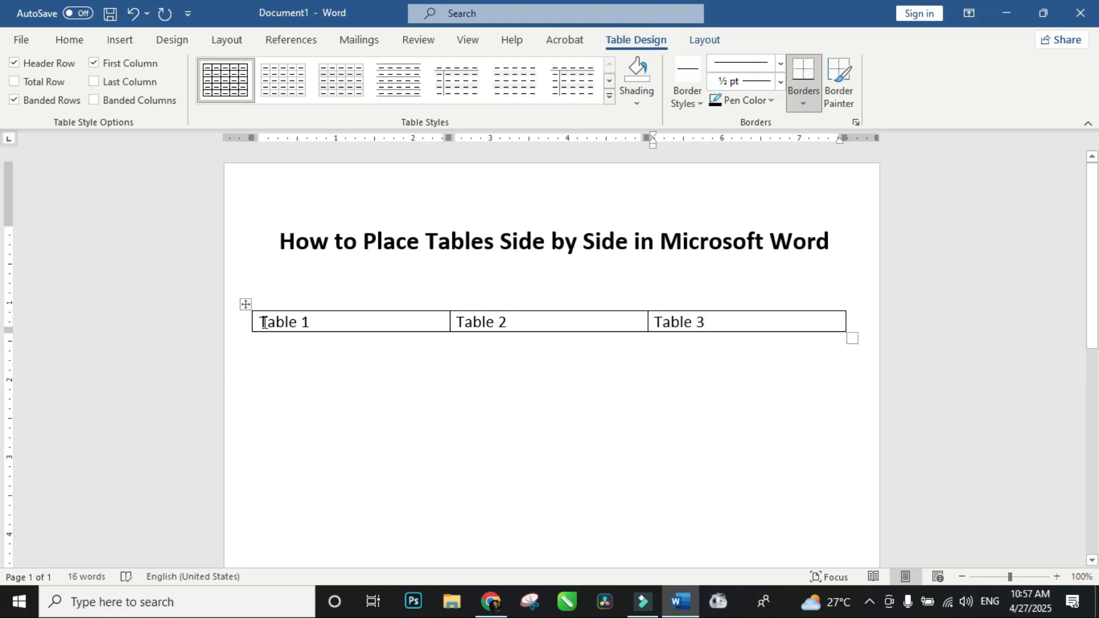
Step: Centre the Table 1, Table 2 and Table 3 labels within their cells
left_click_drag(264, 322, 750, 321)
left_click(70, 39)
left_click(405, 95)
left_click(474, 331)
Step: Add a line below the Table 1 label and enlarge the outer table downward to make room for nested tables
left_click(397, 324)
key("Return")
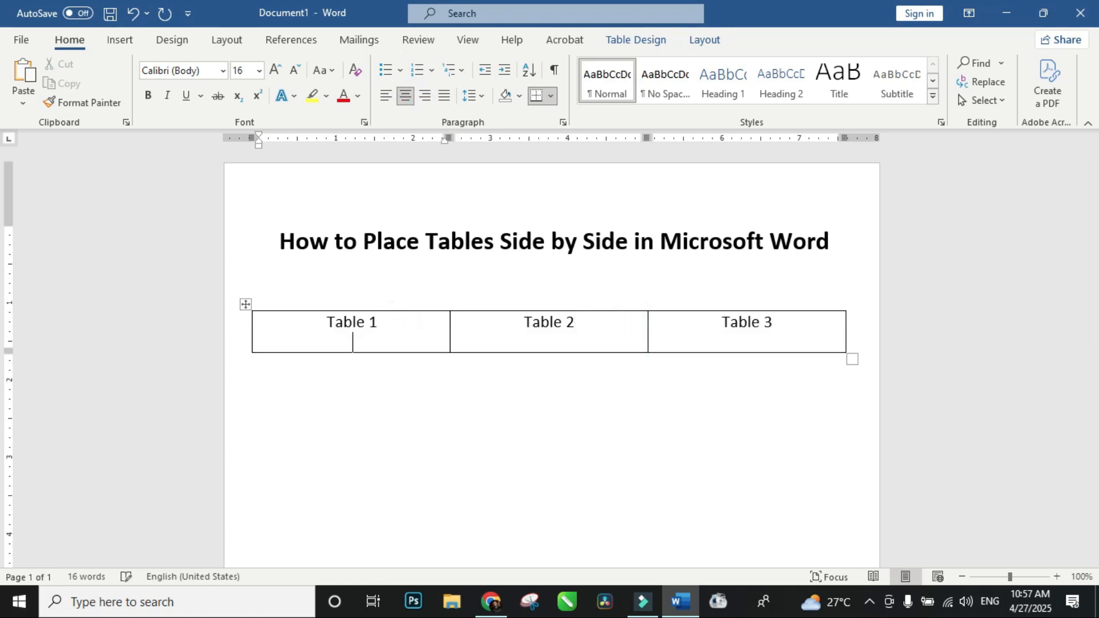
left_click_drag(851, 360, 856, 449)
Step: Insert a nested 3x3 table below the Table 1 label
left_click(381, 324)
key("Return")
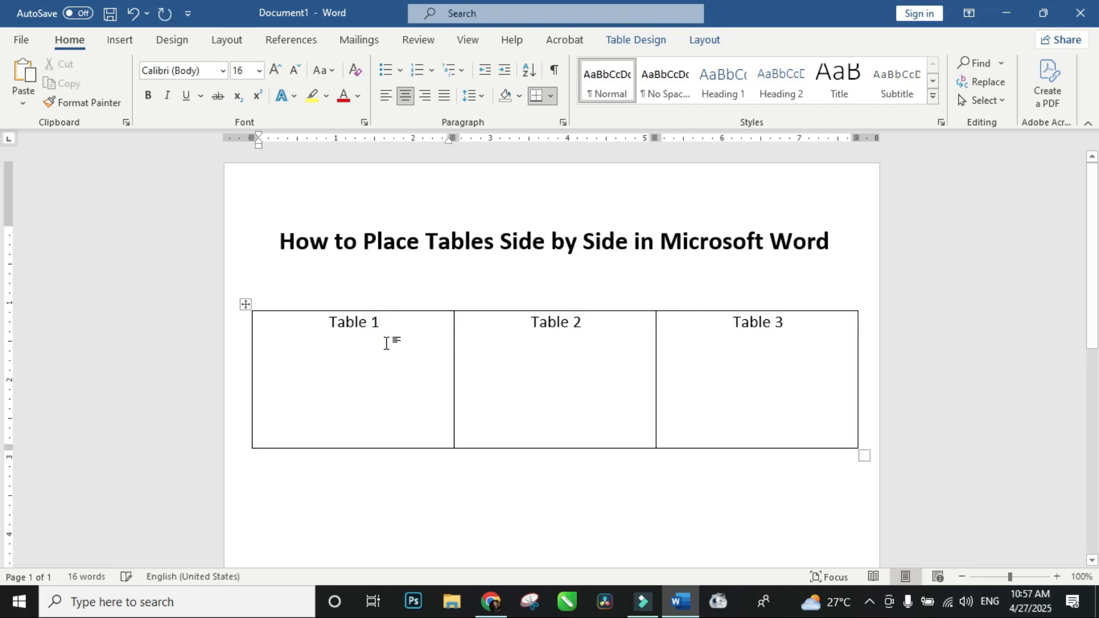
left_click(116, 39)
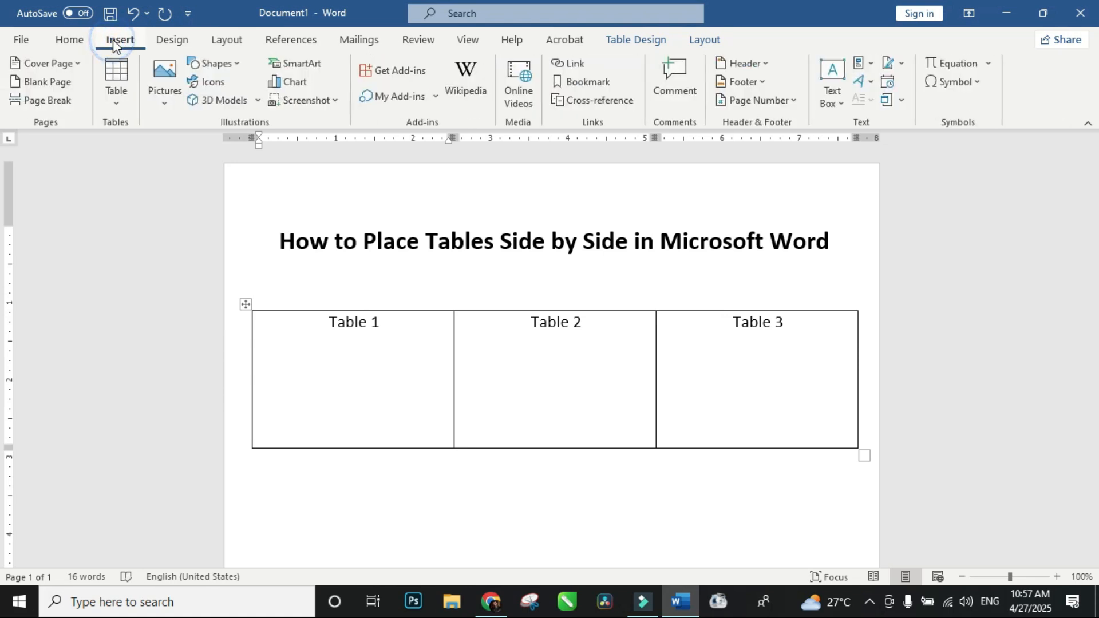
left_click(123, 105)
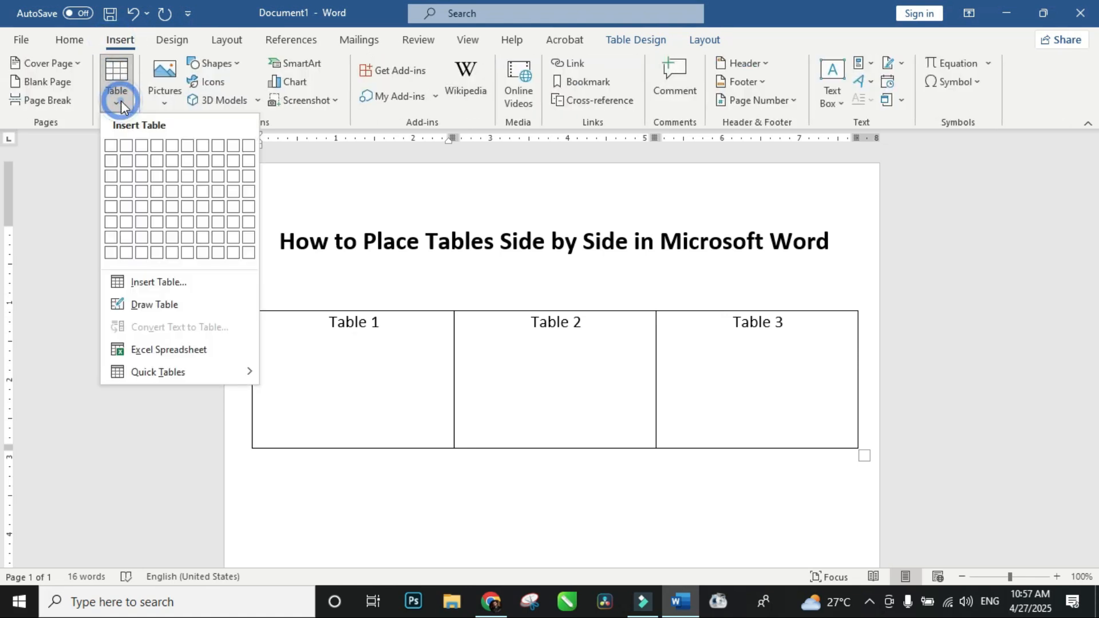
left_click(144, 170)
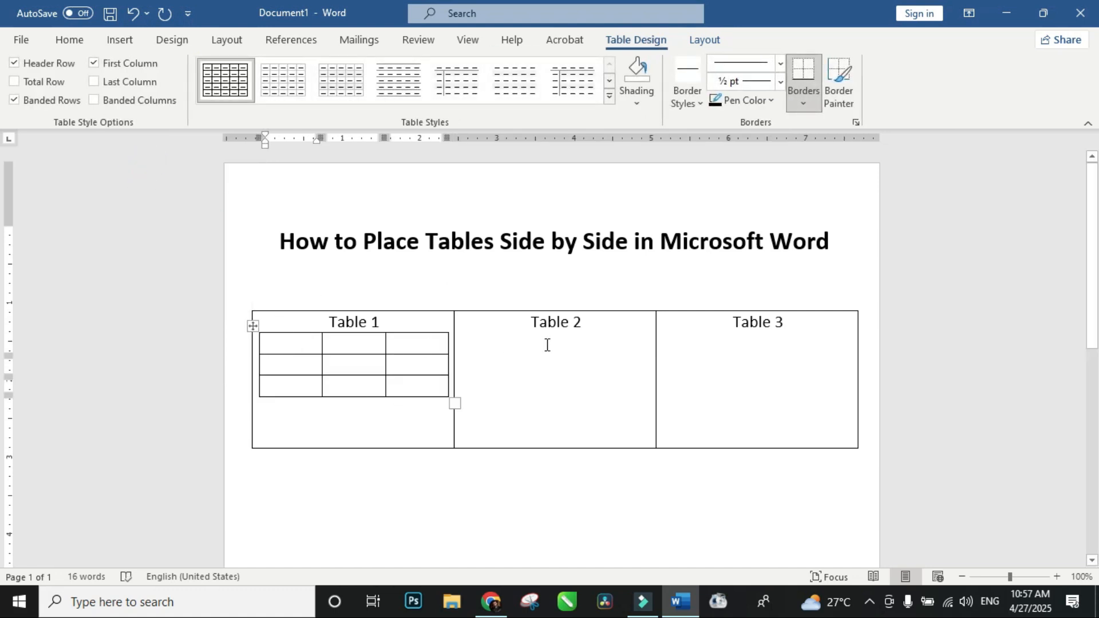
Step: Insert a nested 3x3 table below the Table 2 label
left_click(583, 324)
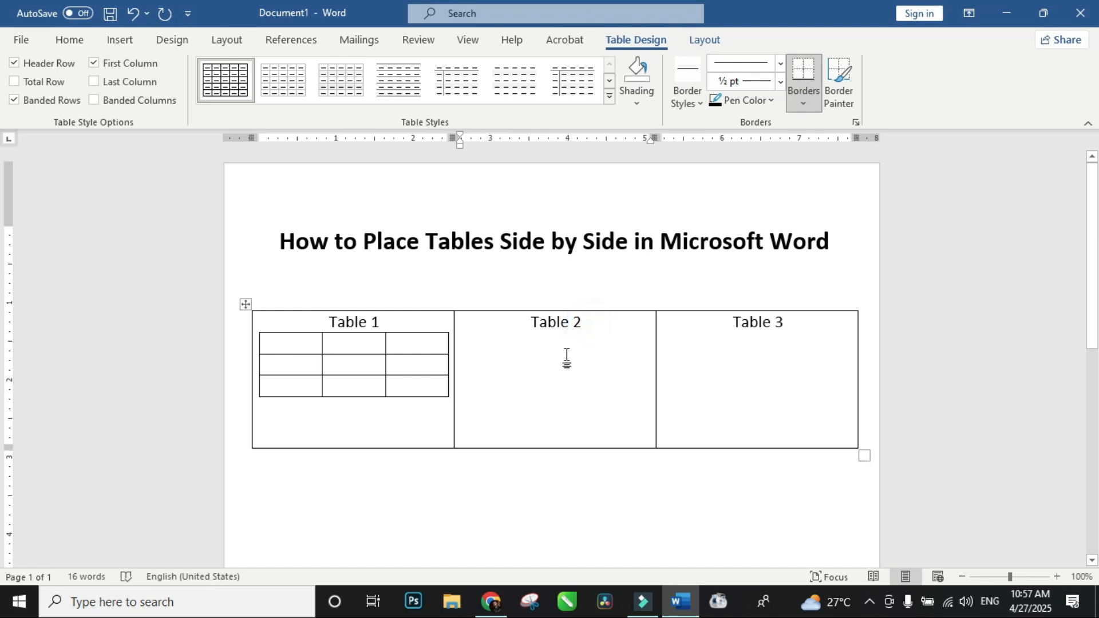
left_click(119, 40)
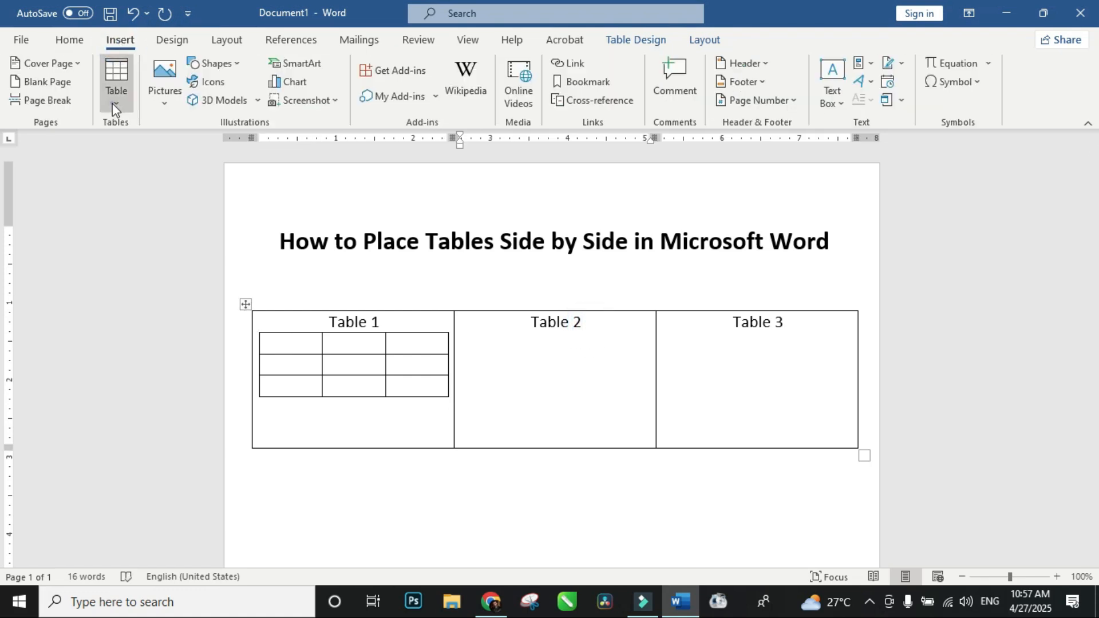
left_click(112, 103)
left_click(142, 175)
Step: Insert a nested 3x3 table below the Table 3 label
left_click(796, 329)
key("Return")
left_click(119, 39)
left_click(116, 80)
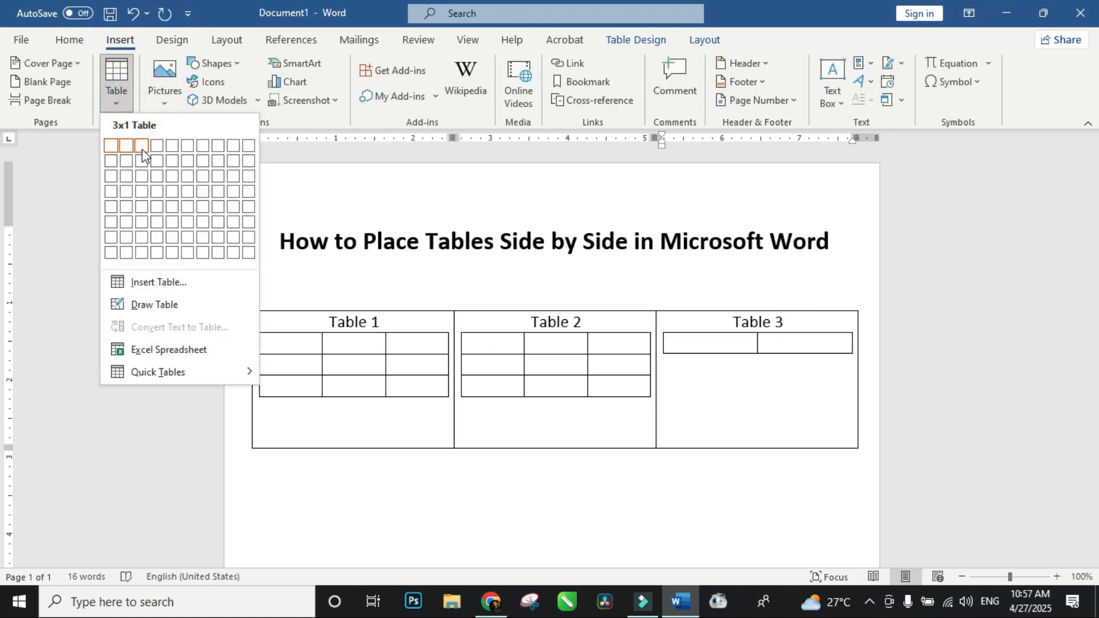
left_click(142, 175)
left_click(944, 340)
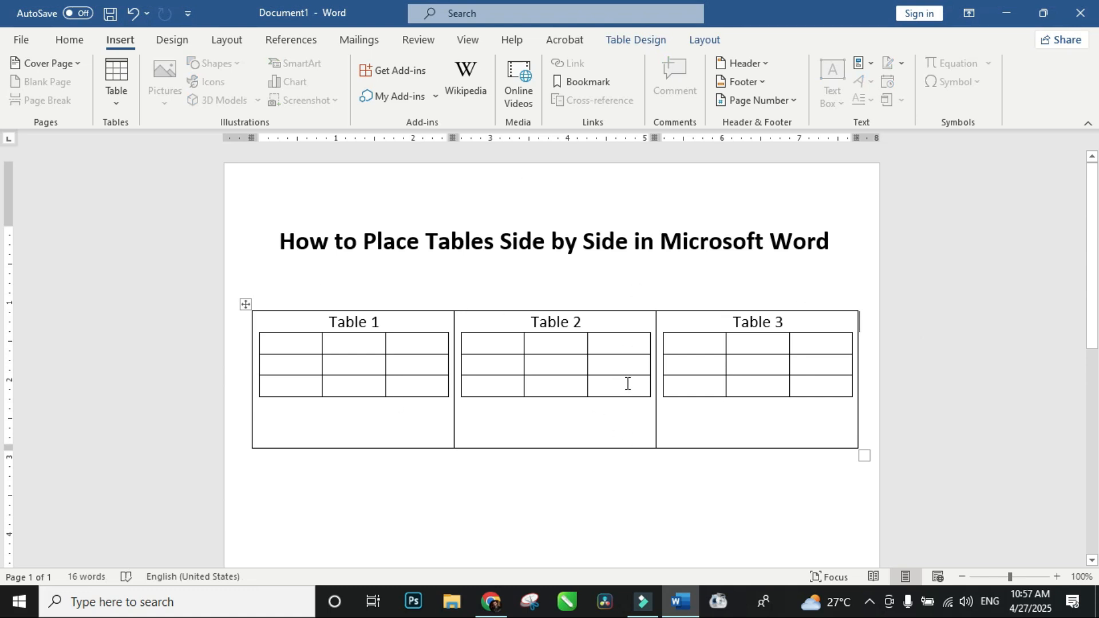
Step: Remove all borders from the outer table so that only the three nested tables keep theirs
right_click(246, 304)
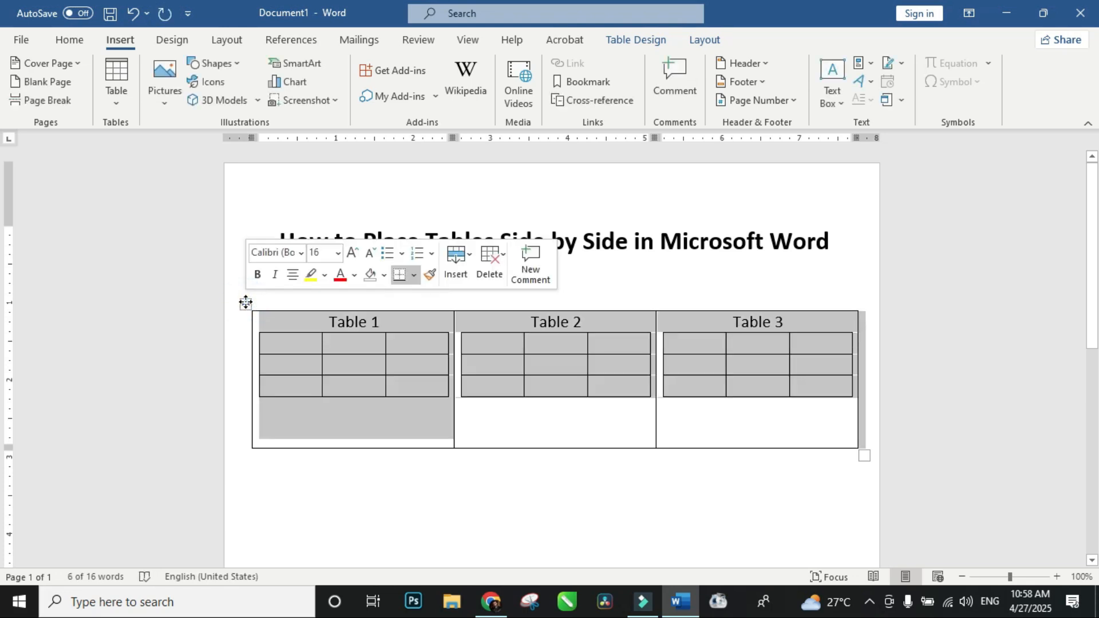
left_click(410, 278)
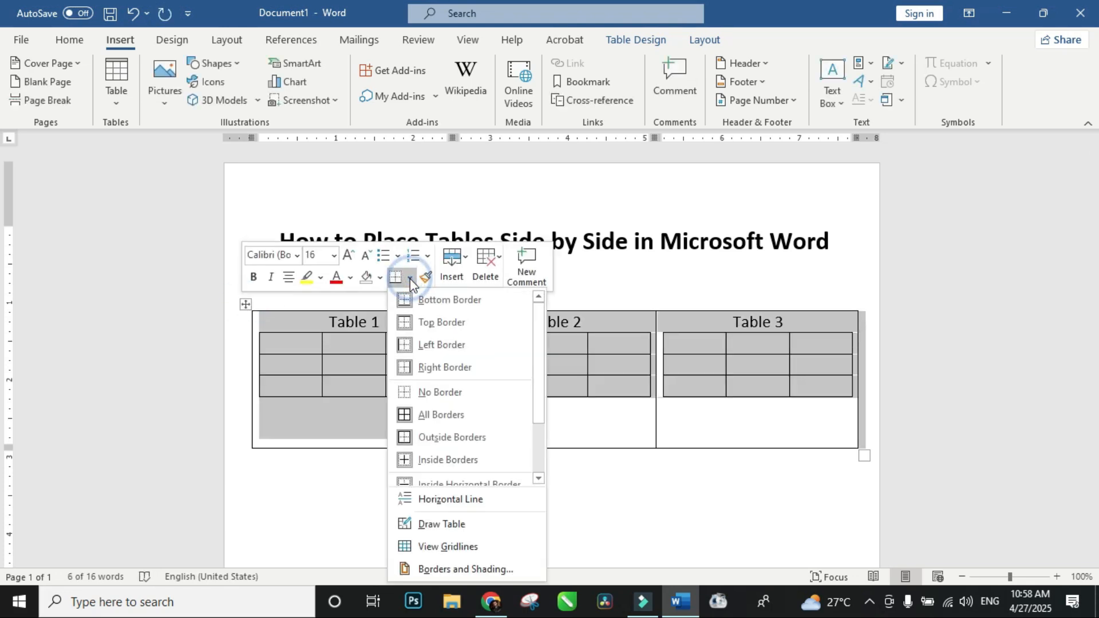
left_click(493, 393)
left_click(894, 376)
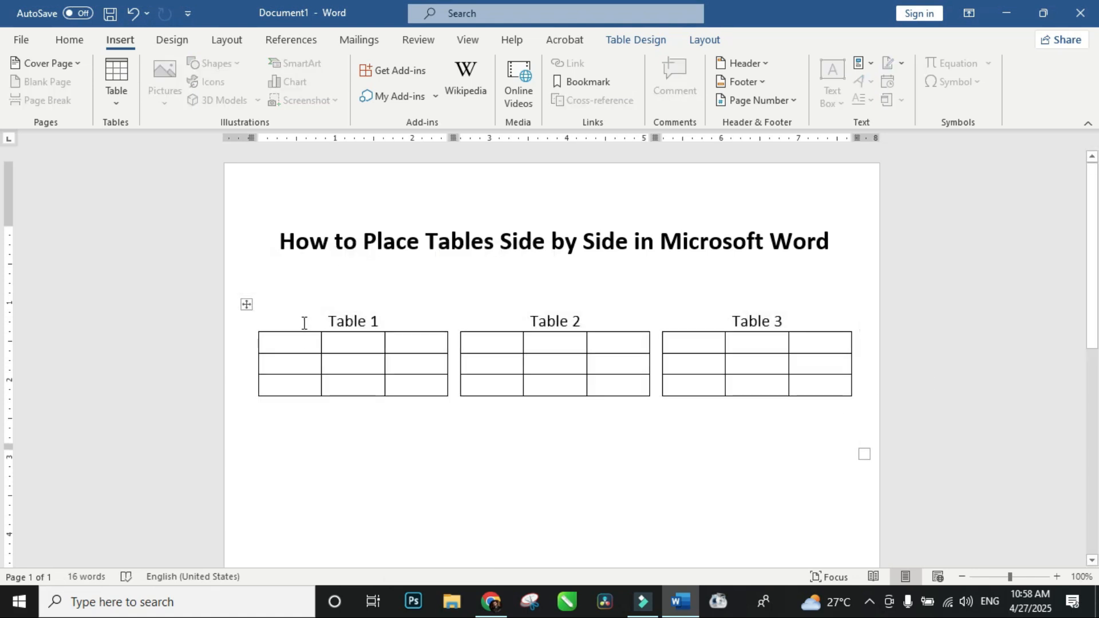
scroll(962, 320, "down", 3)
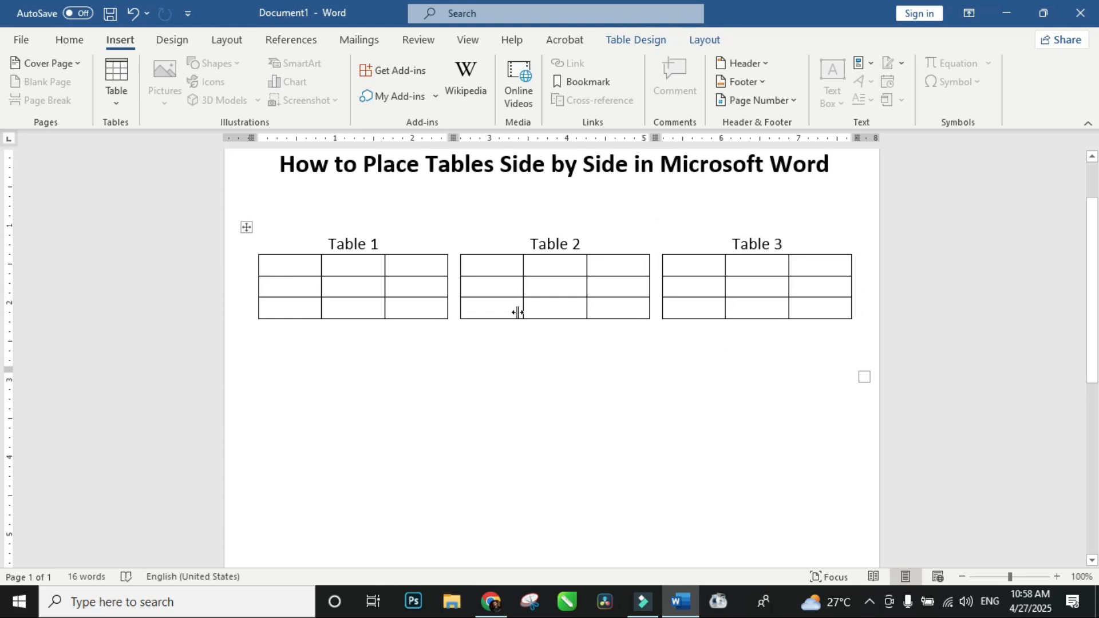
left_click(760, 449)
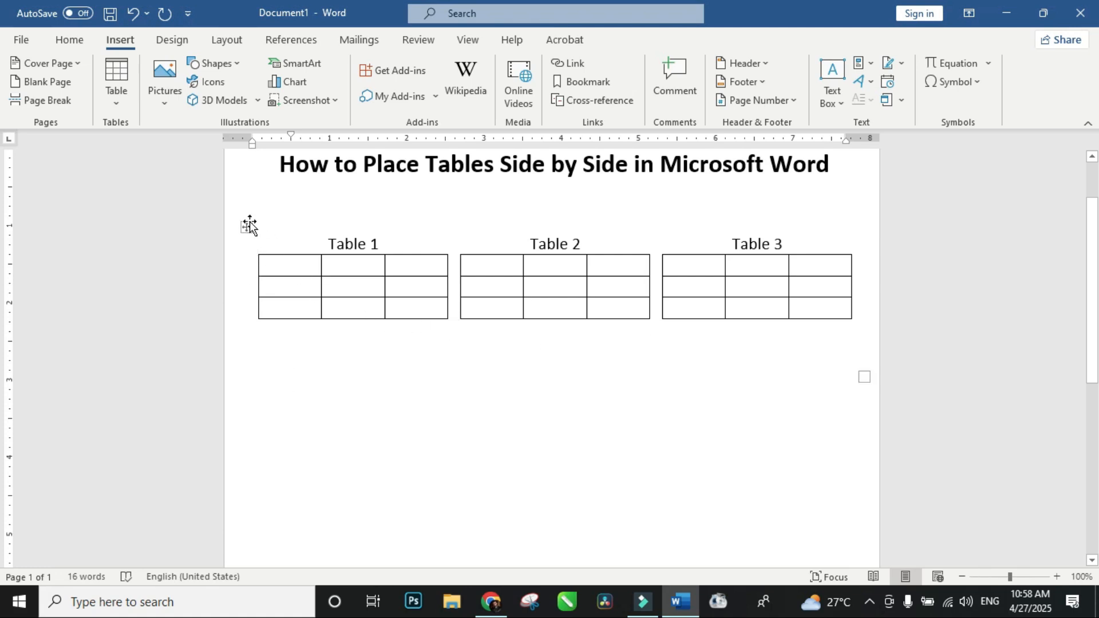
Step: Copy the whole outer table and paste the copy on the page below the original
left_click(247, 225)
right_click(248, 228)
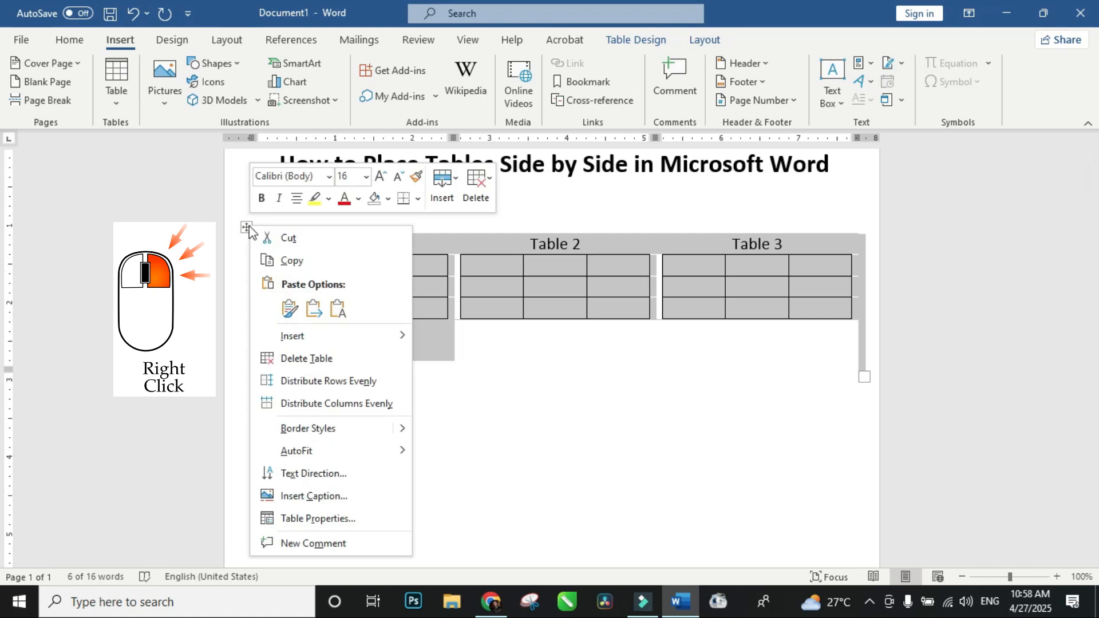
left_click(305, 259)
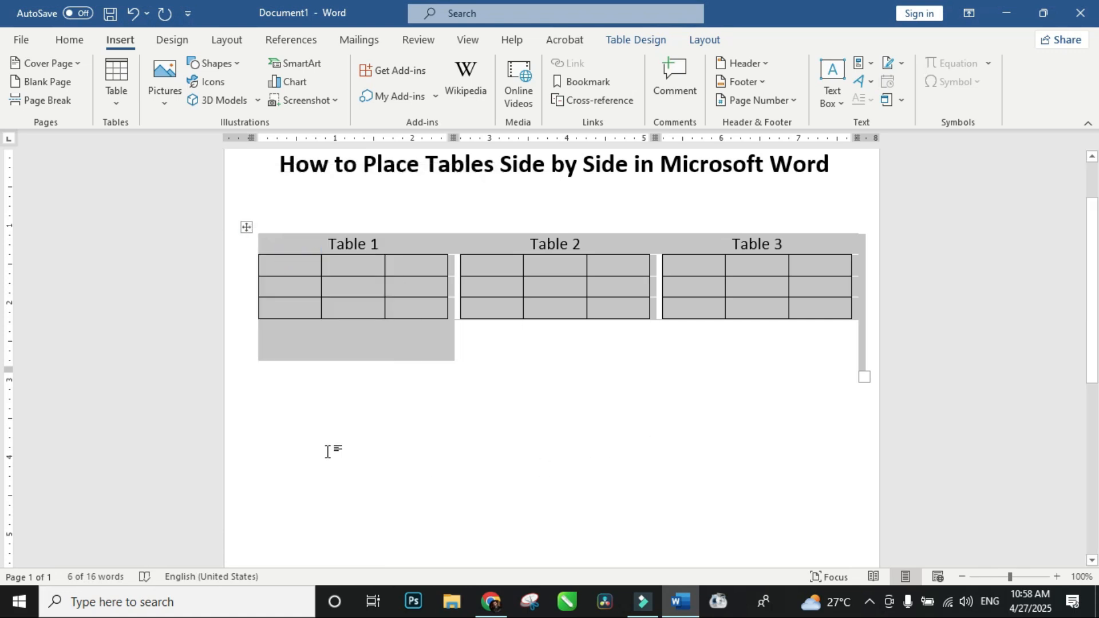
left_click(275, 449)
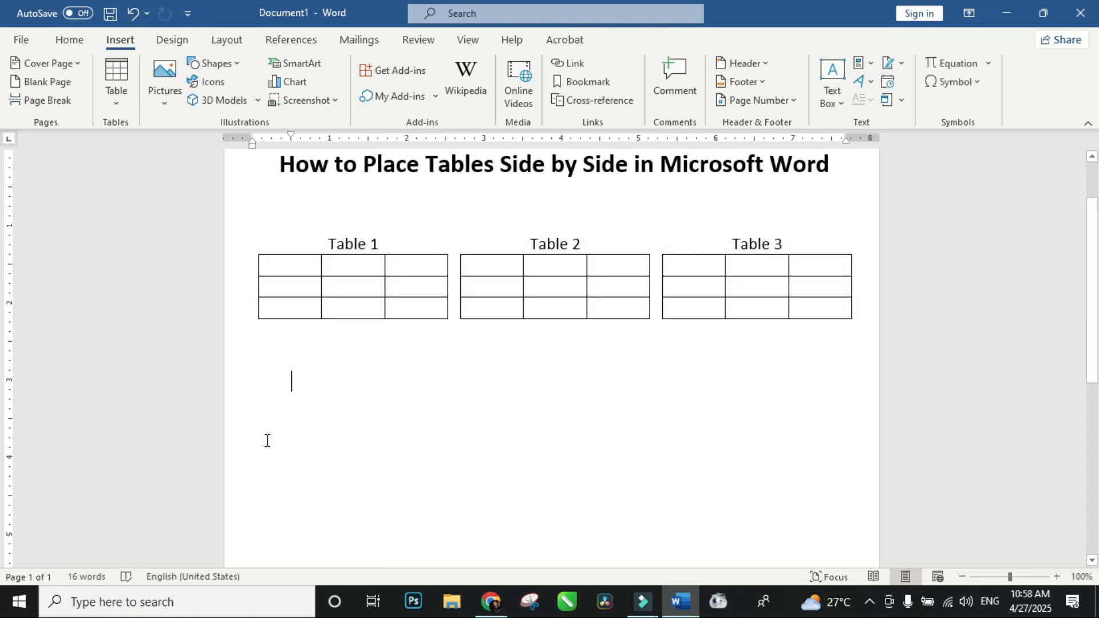
left_click(267, 440)
left_click(66, 41)
left_click(24, 73)
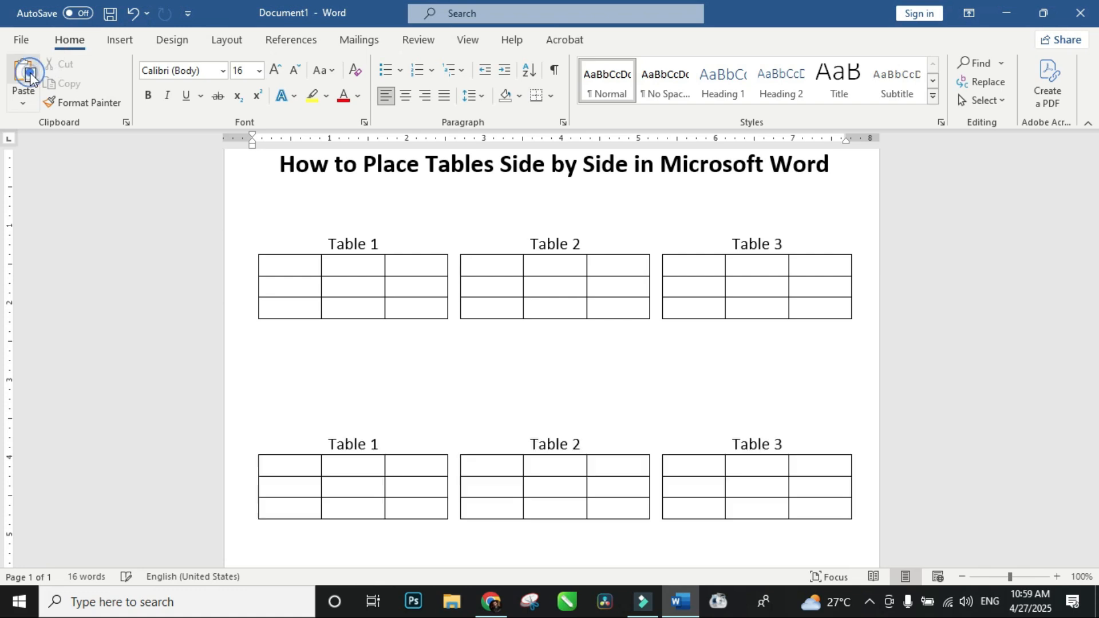
left_click(993, 407)
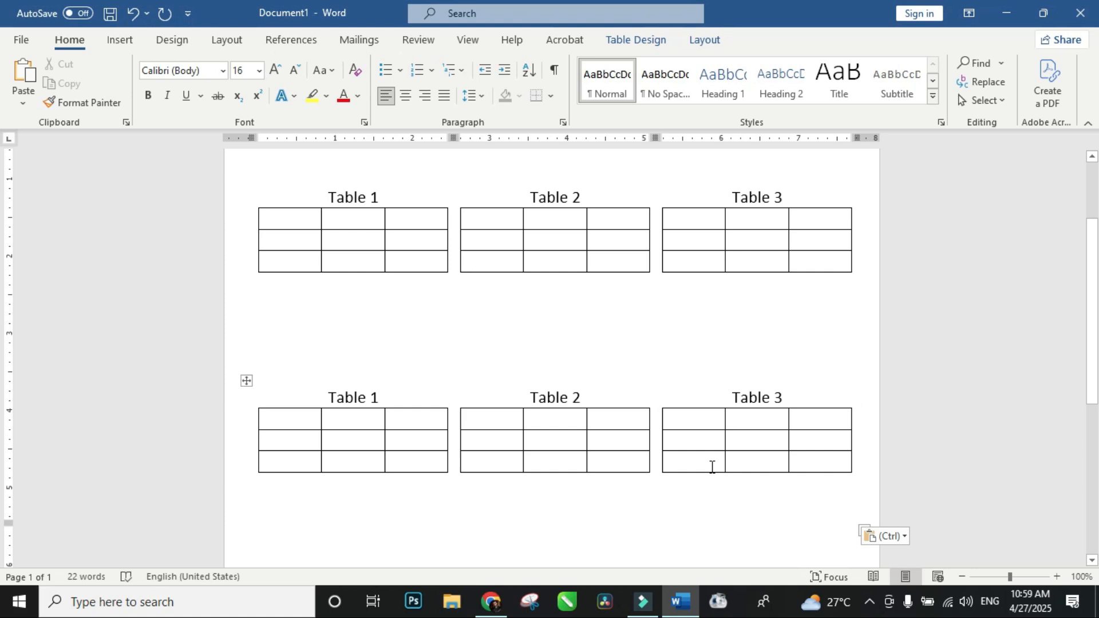
Step: Place the insertion point in the blank area of the page well below the second set of tables
scroll(926, 355, "down", 3)
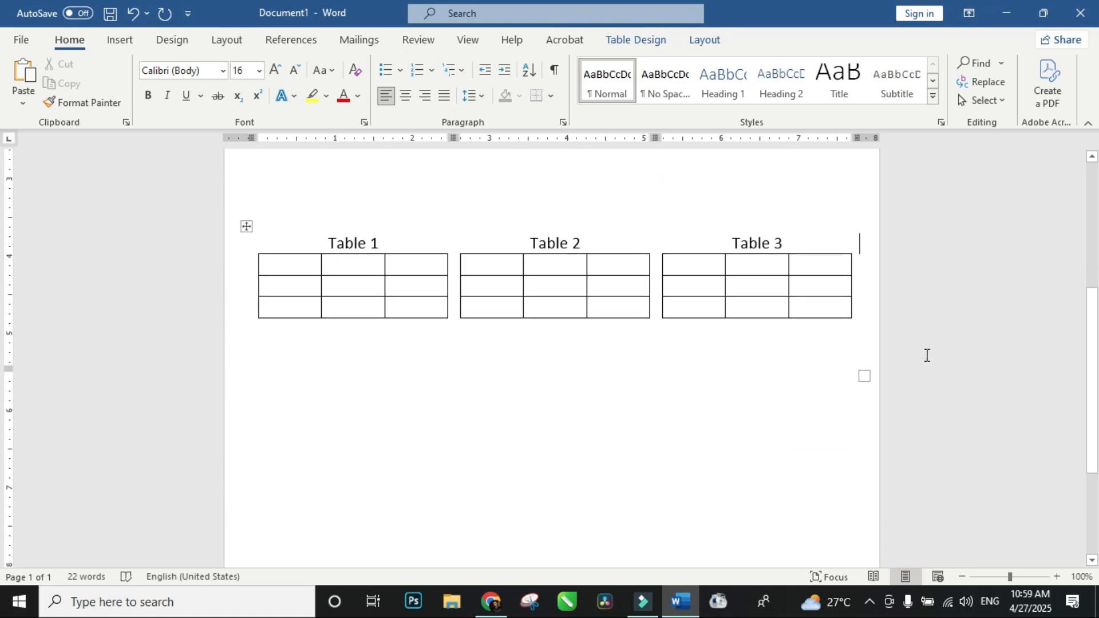
scroll(927, 355, "down", 1)
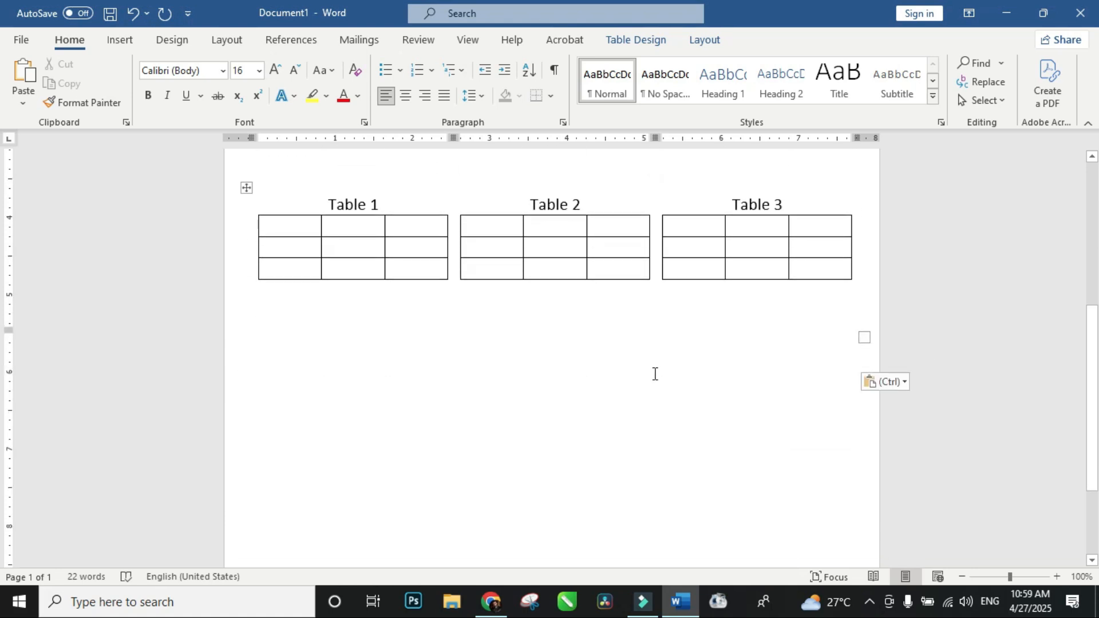
double_click(271, 339)
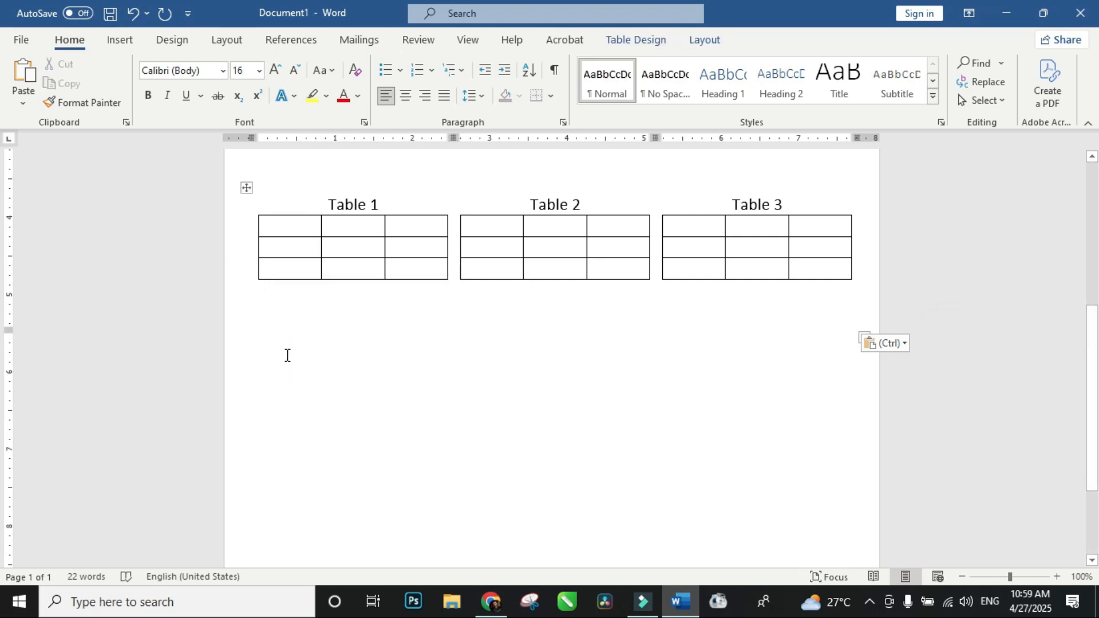
double_click(277, 359)
left_click(280, 364)
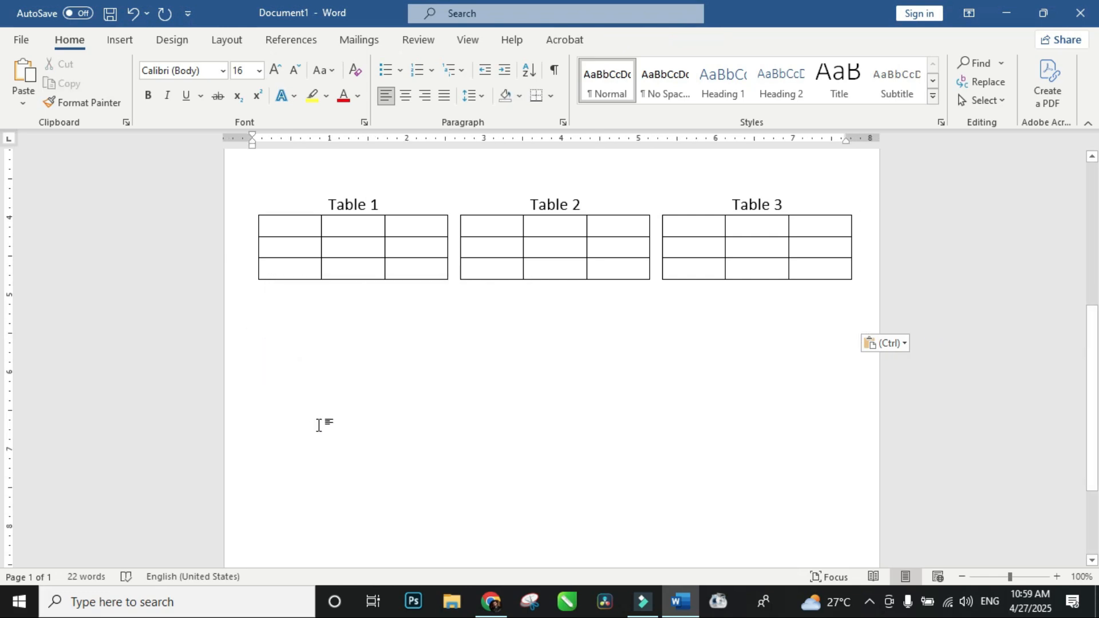
left_click(878, 233)
left_click(272, 449)
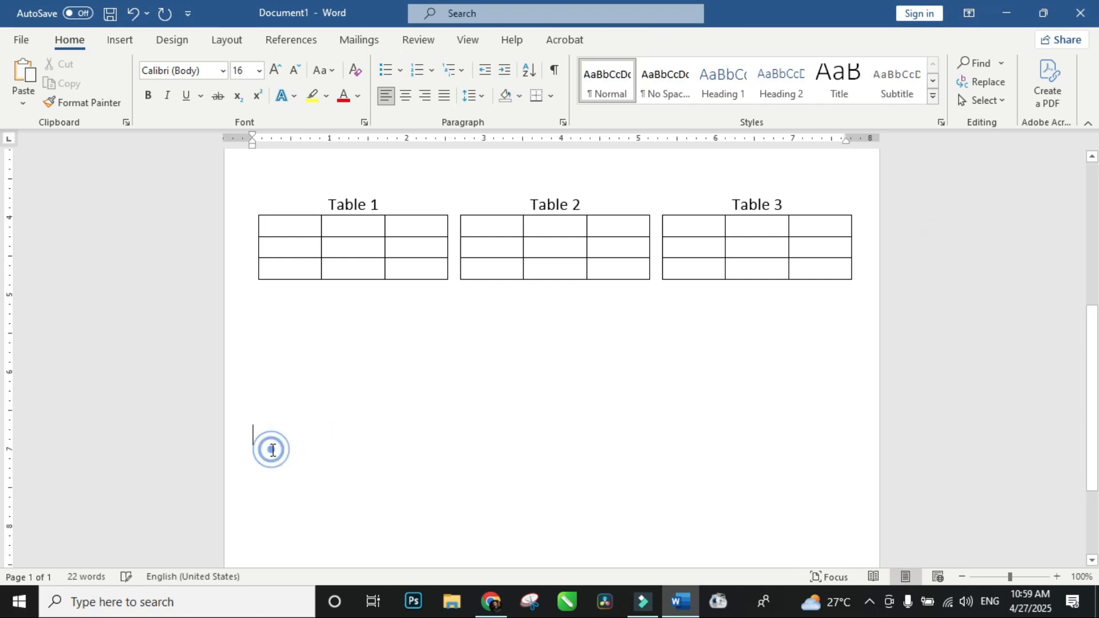
Step: Draw a text box about 7.68" wide and 2.52" high in the blank area below the second set of tables
scroll(298, 434, "down", 3)
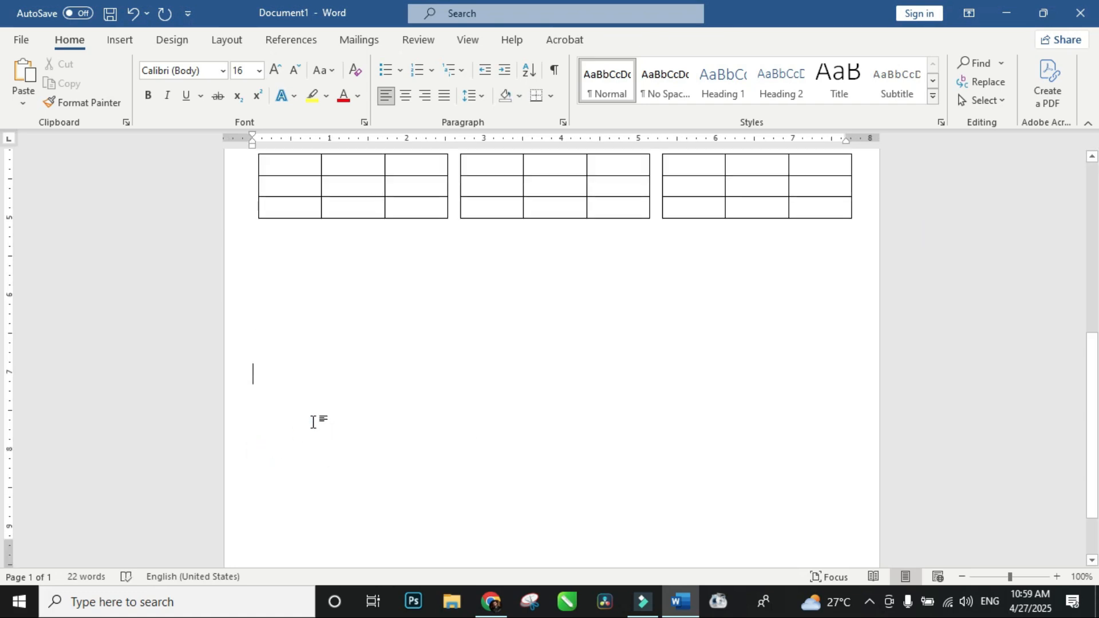
left_click(121, 40)
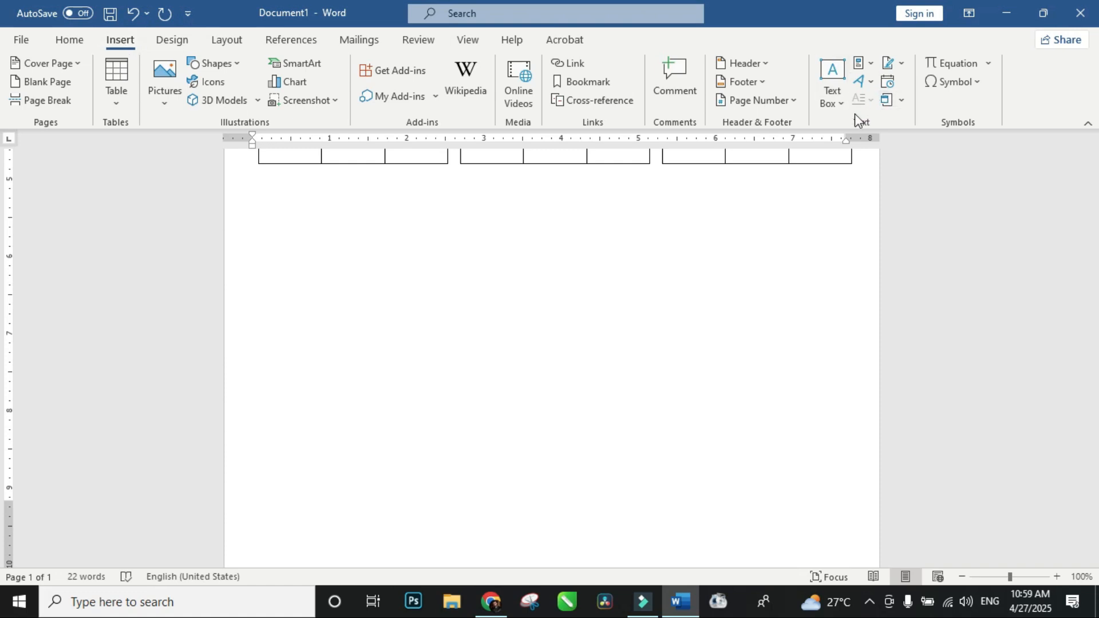
left_click(840, 105)
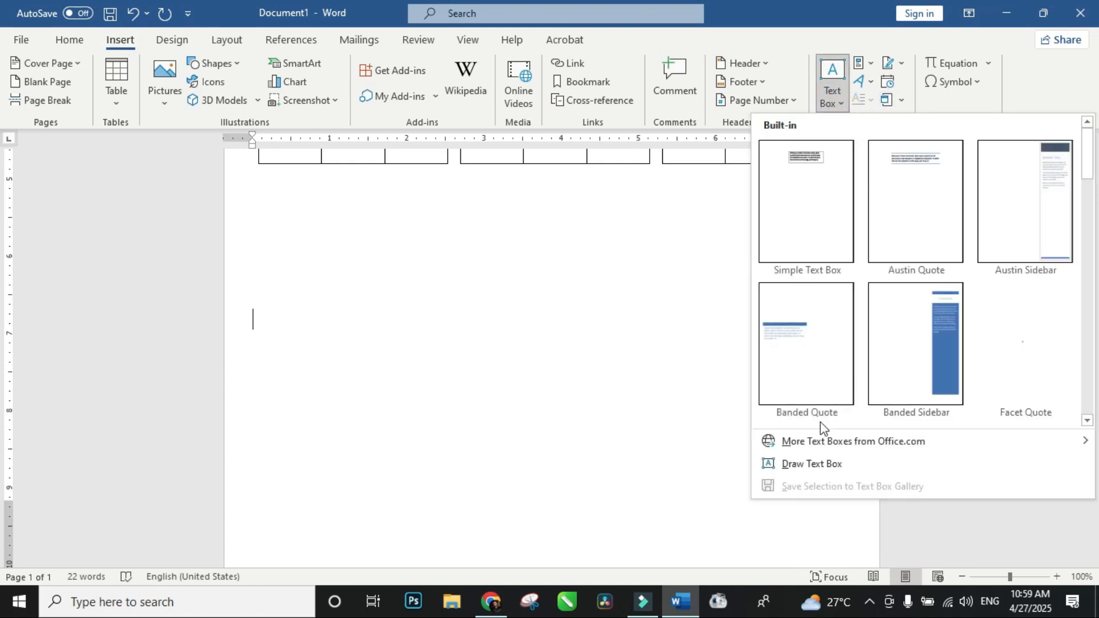
left_click(802, 463)
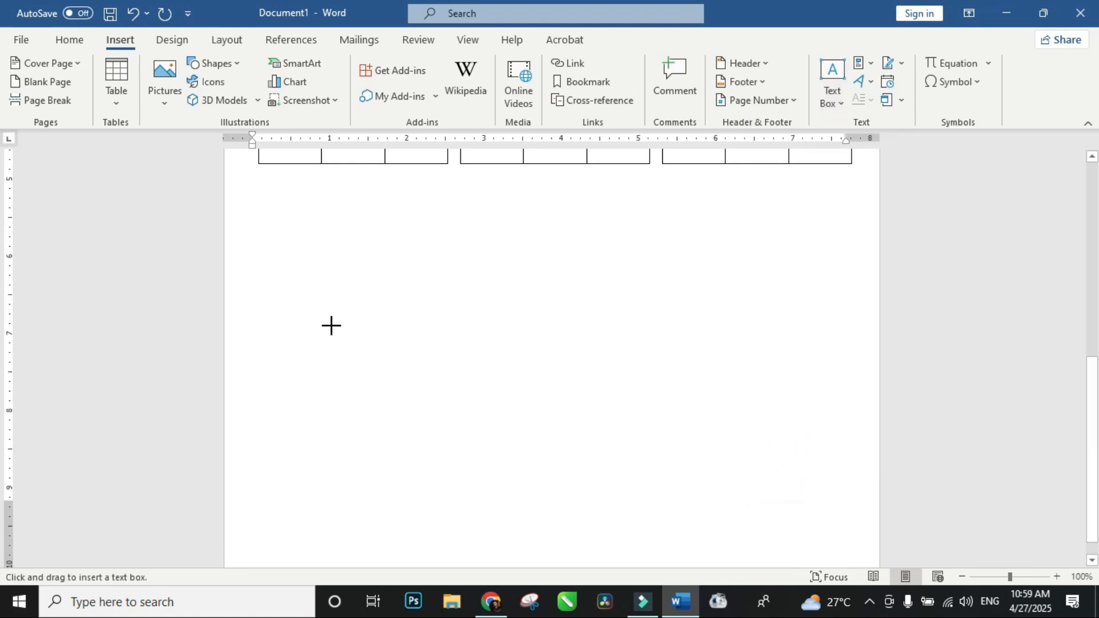
mouse_move(262, 288)
left_mouse_down()
mouse_move(817, 488)
mouse_move(865, 484)
mouse_move(856, 483)
left_mouse_up()
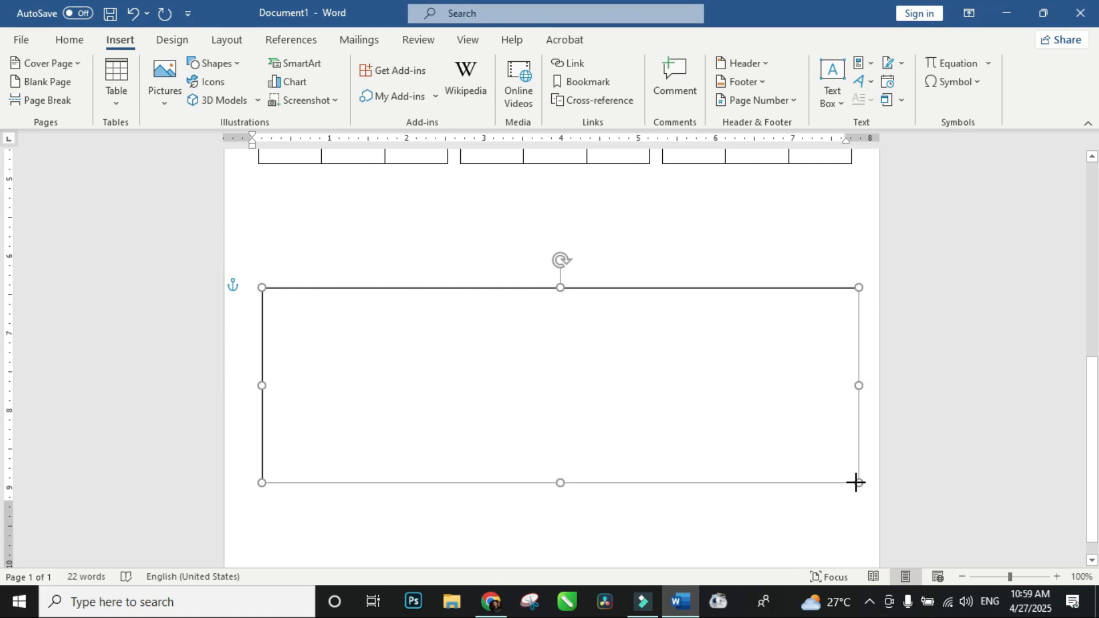
Step: Paste the copied set of three tables into the text box and reduce the box's height to just enclose them
left_click(288, 314)
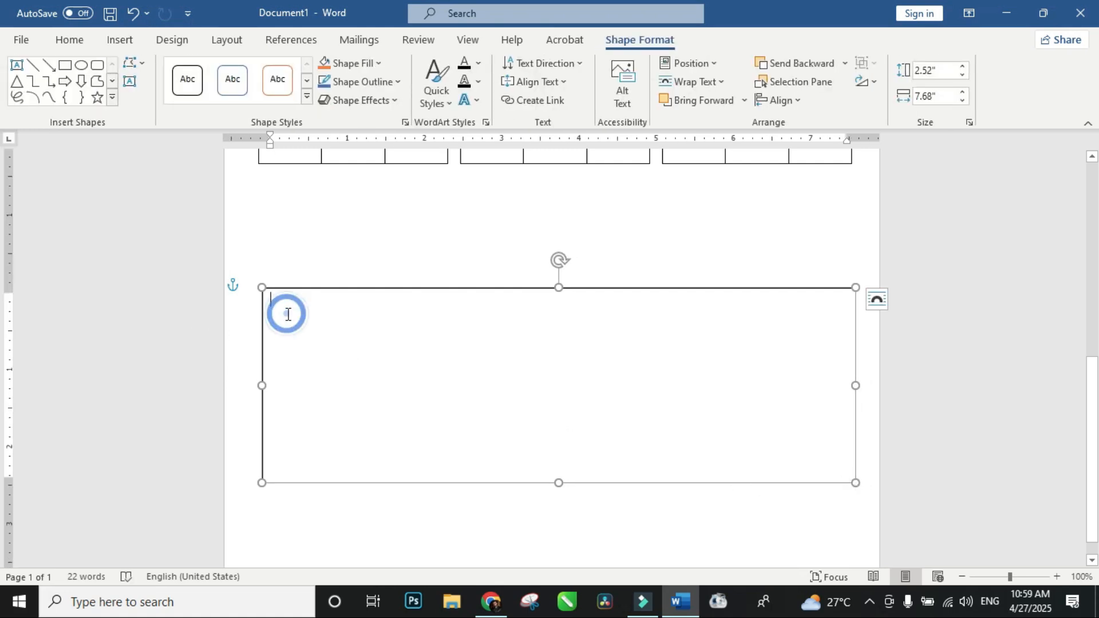
left_click(69, 40)
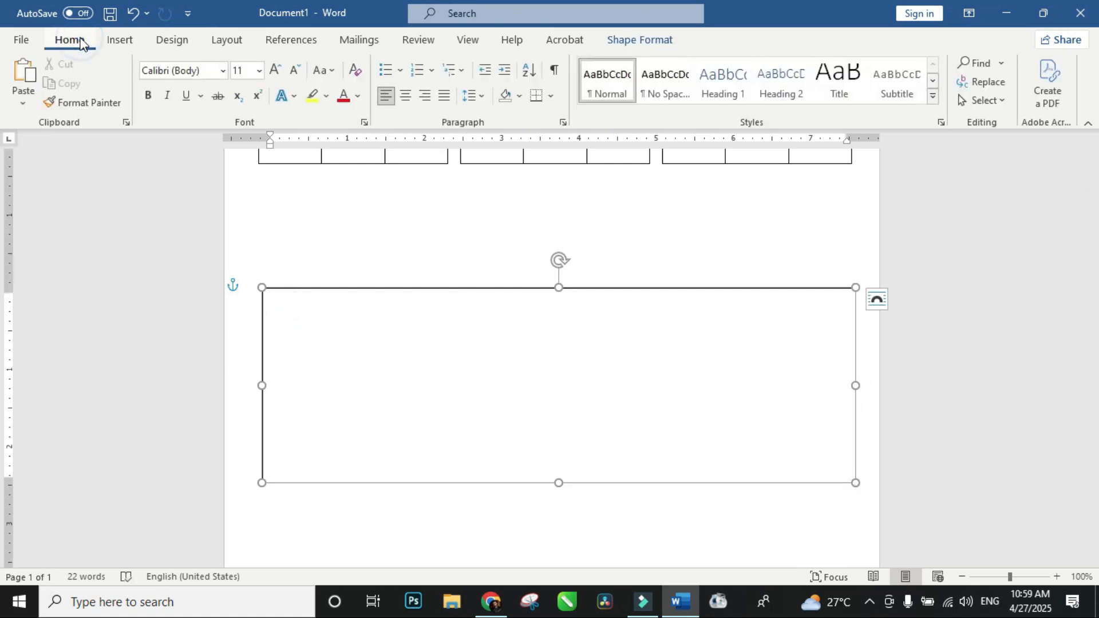
left_click(22, 72)
left_click(969, 351)
left_click(829, 454)
left_click_drag(567, 481, 569, 401)
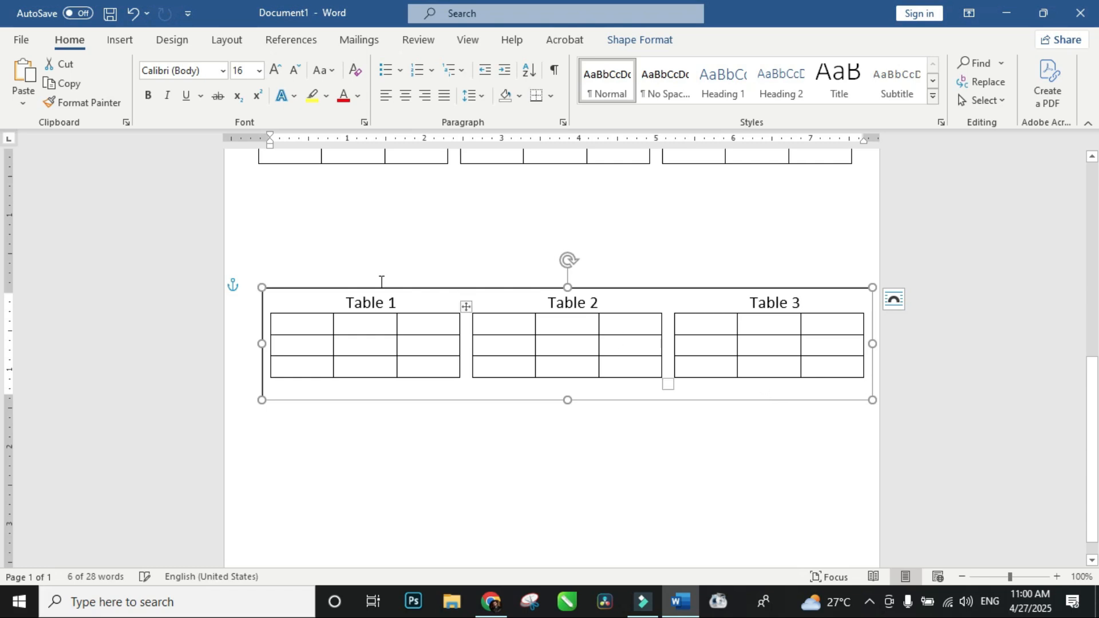
Step: Move the text box slightly up so it sits centred across the page width, and set its outline to No line
left_click_drag(391, 284, 371, 233)
left_click(937, 221)
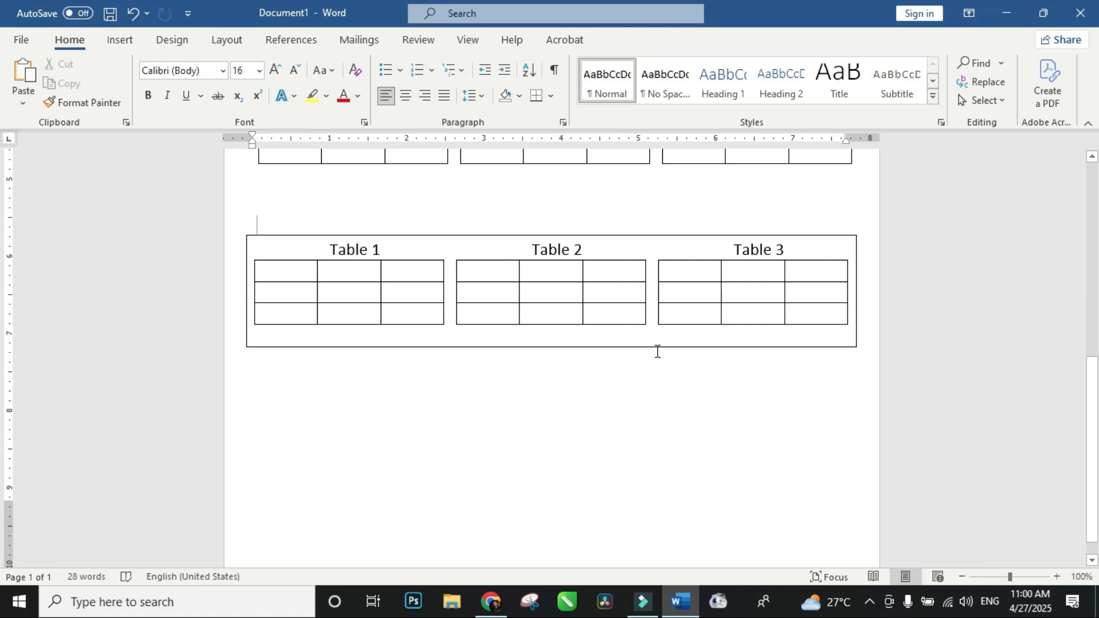
left_click(255, 235)
right_click(254, 234)
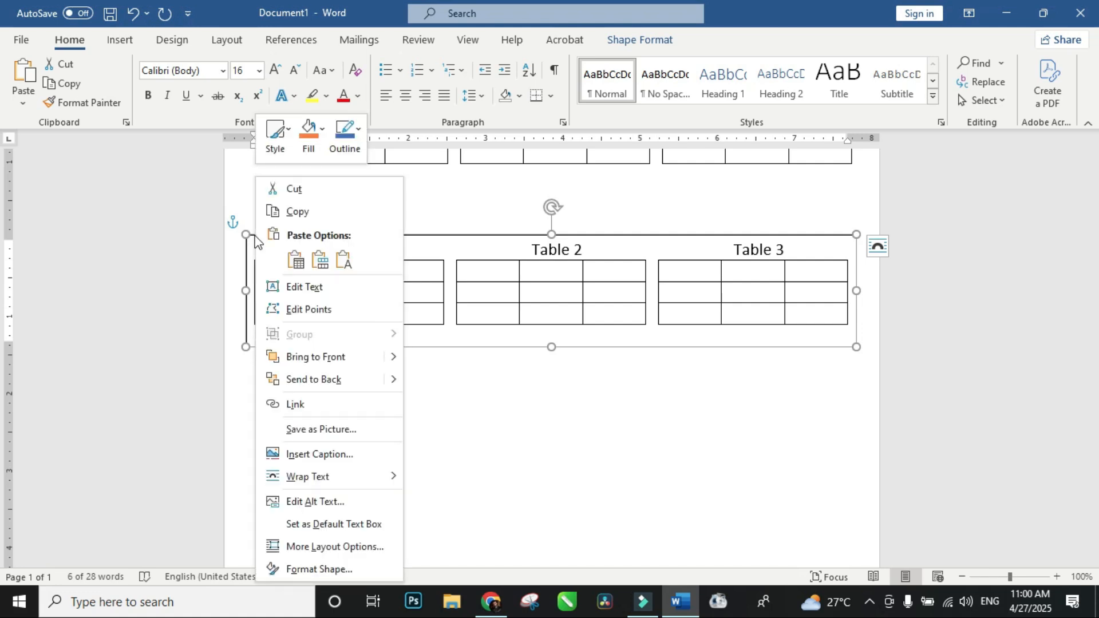
left_click(352, 576)
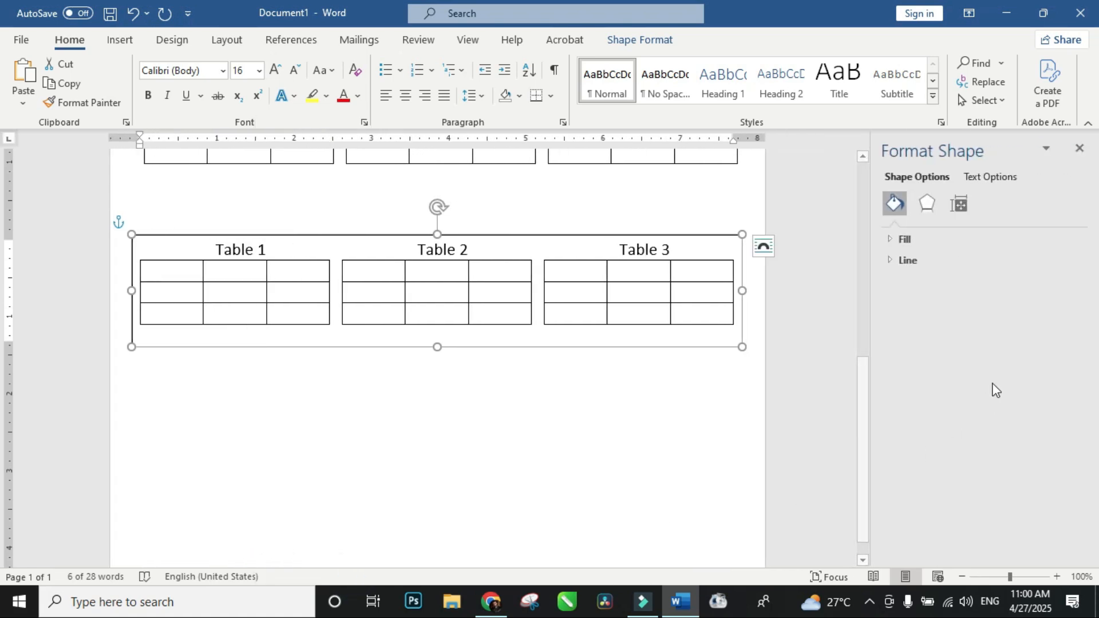
left_click(894, 263)
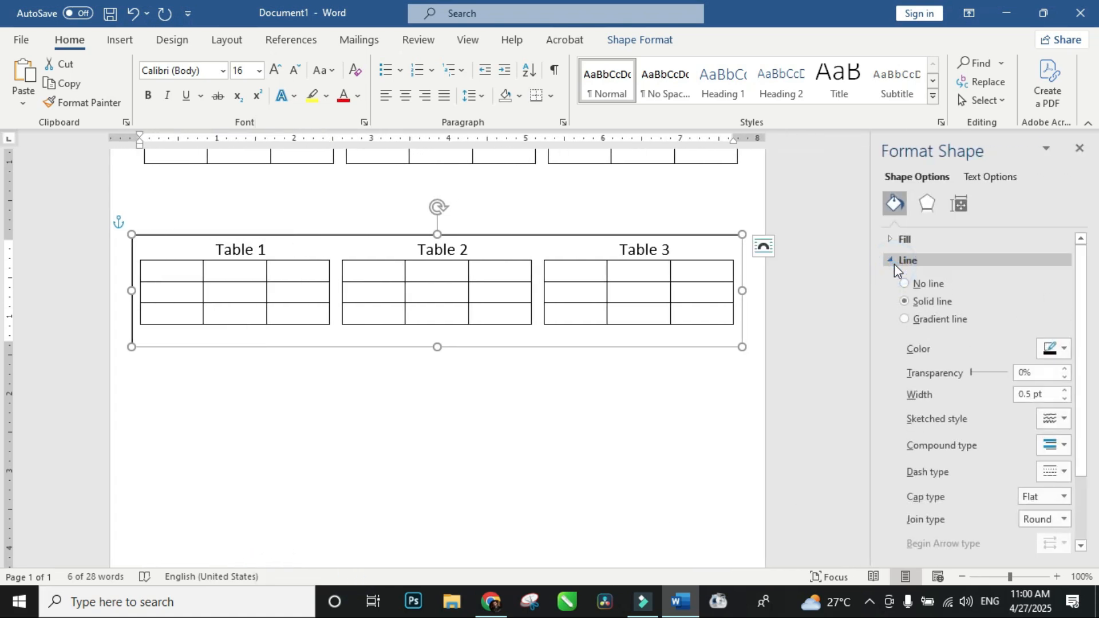
left_click(927, 289)
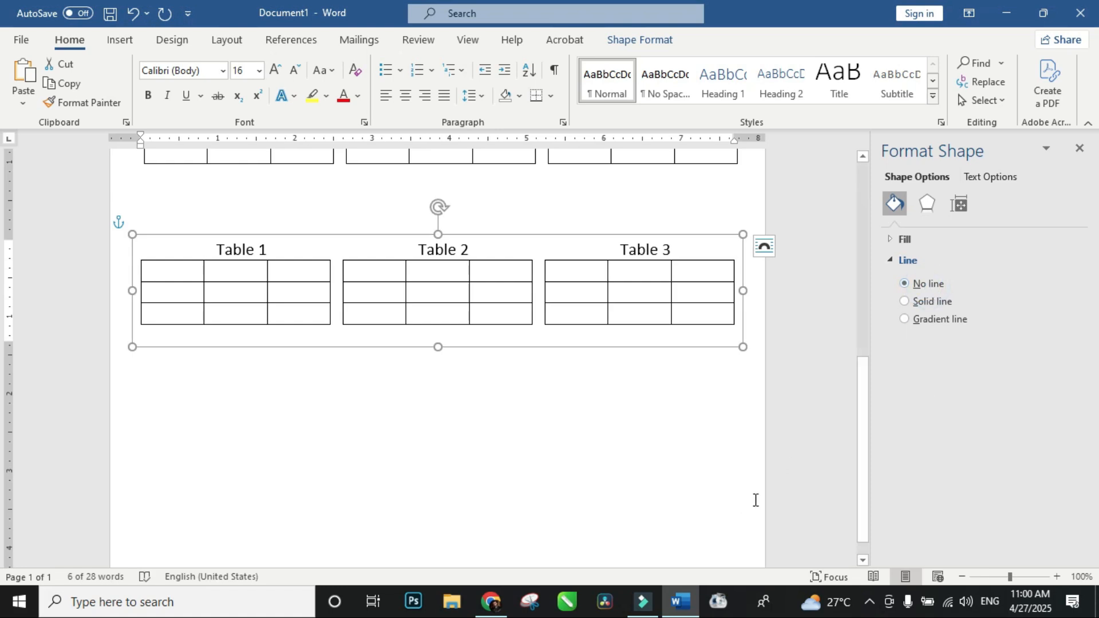
left_click(810, 462)
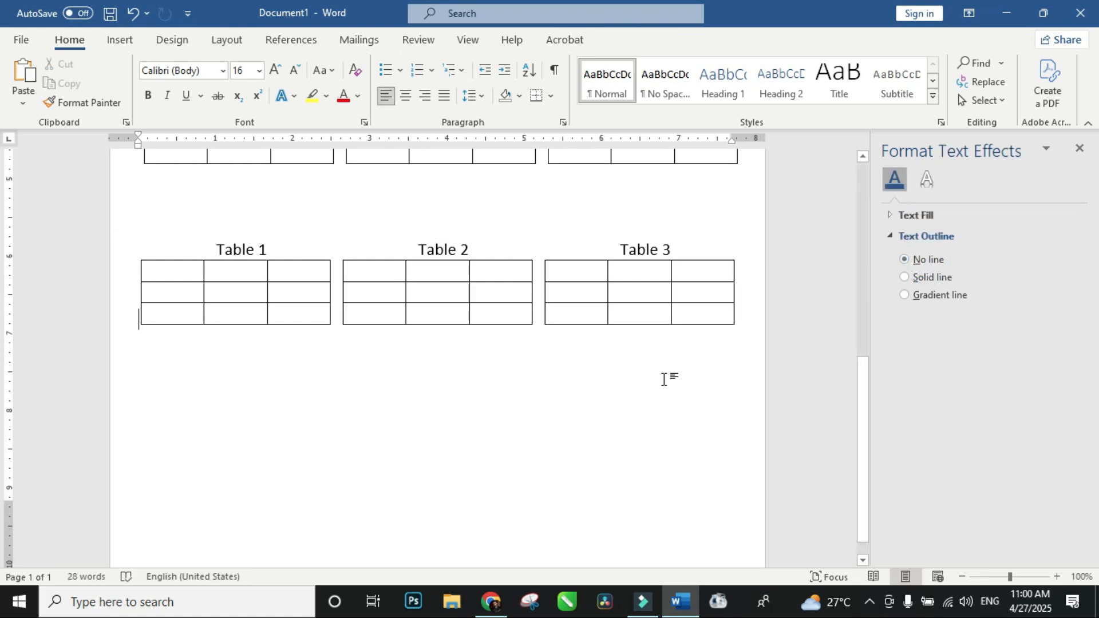